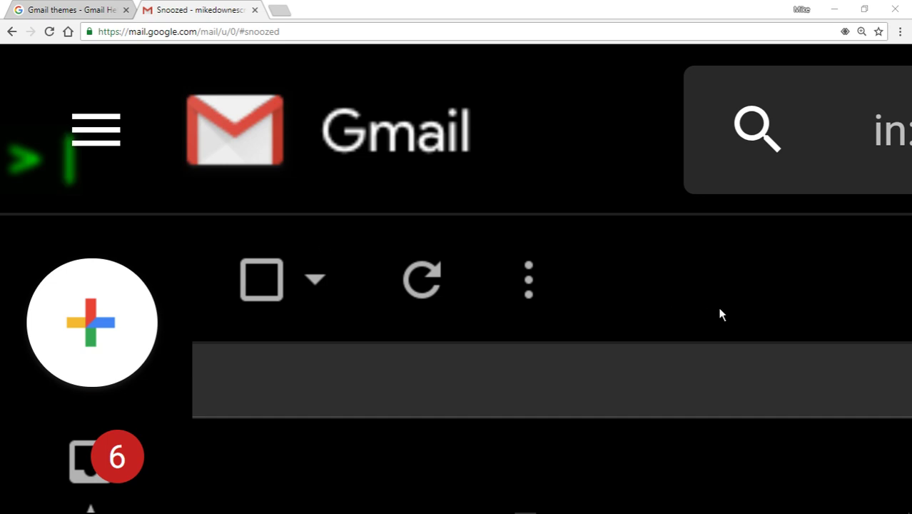
Reset Chrome's page zoom on Gmail from 400% back to 100%
{"action": "left_click", "coordinate": [860, 33]}
{"action": "left_click", "coordinate": [852, 57]}
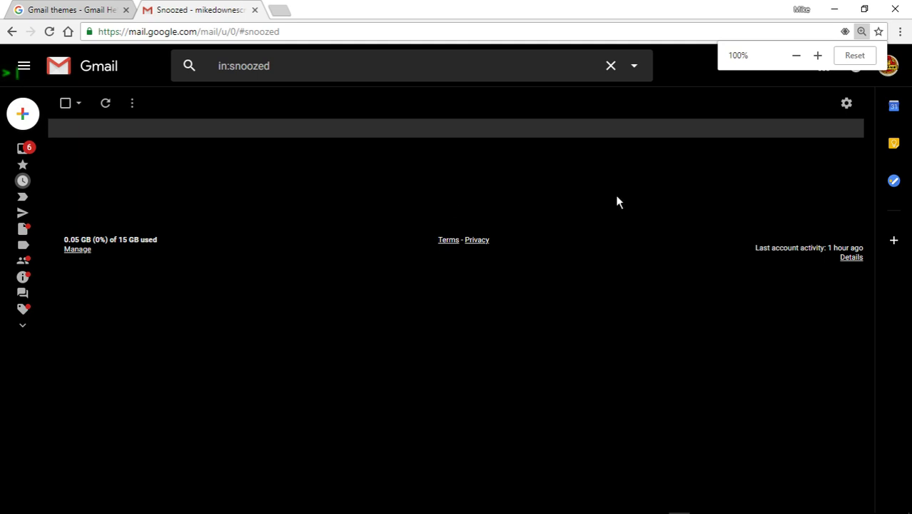
Replace the black theme with the default Light theme and save it
{"action": "left_click", "coordinate": [845, 104]}
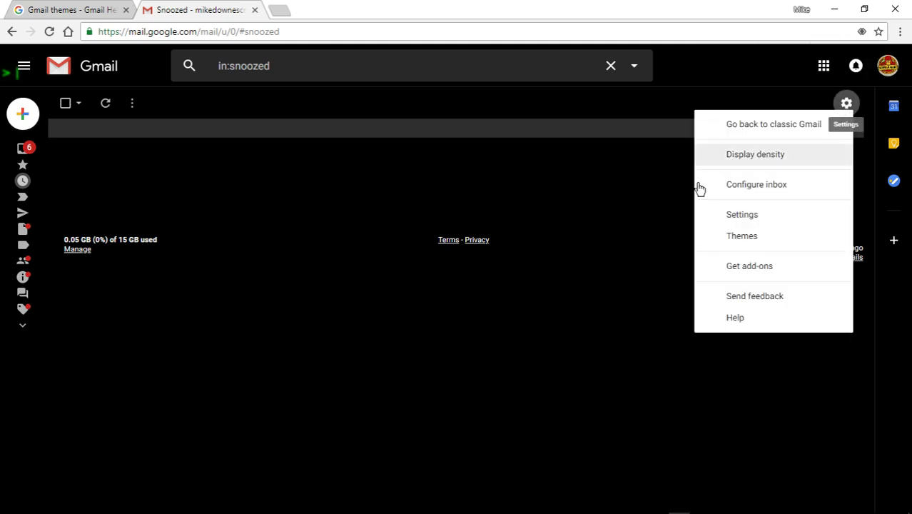
{"action": "left_click", "coordinate": [731, 237]}
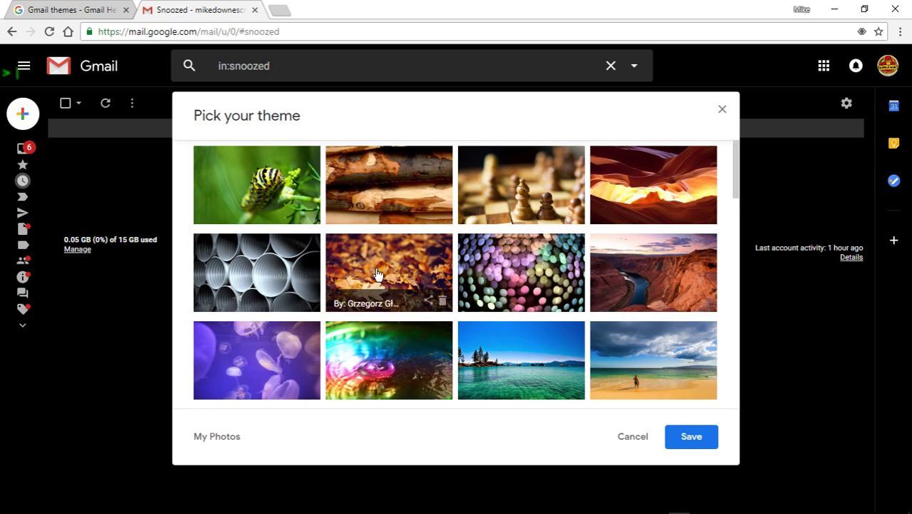
{"action": "scroll", "coordinate": [378, 274], "scroll_direction": "down", "scroll_amount": 5}
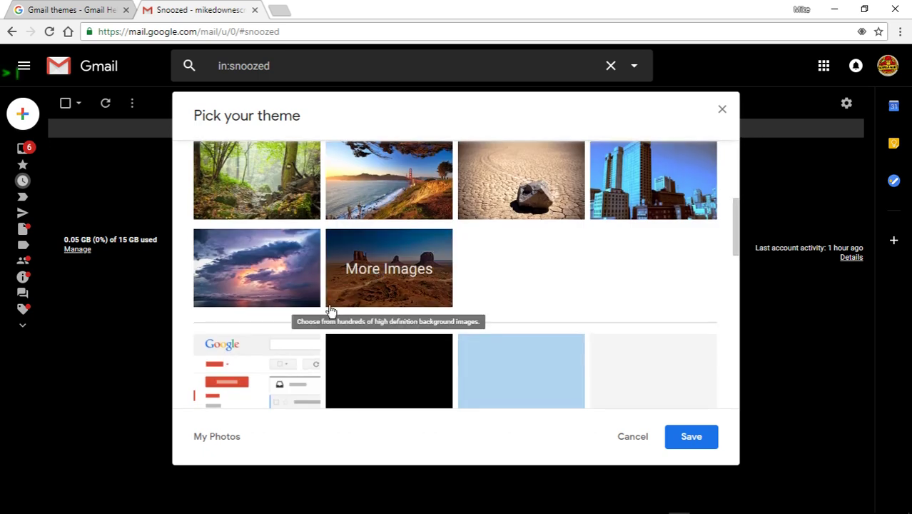
{"action": "left_click", "coordinate": [281, 367]}
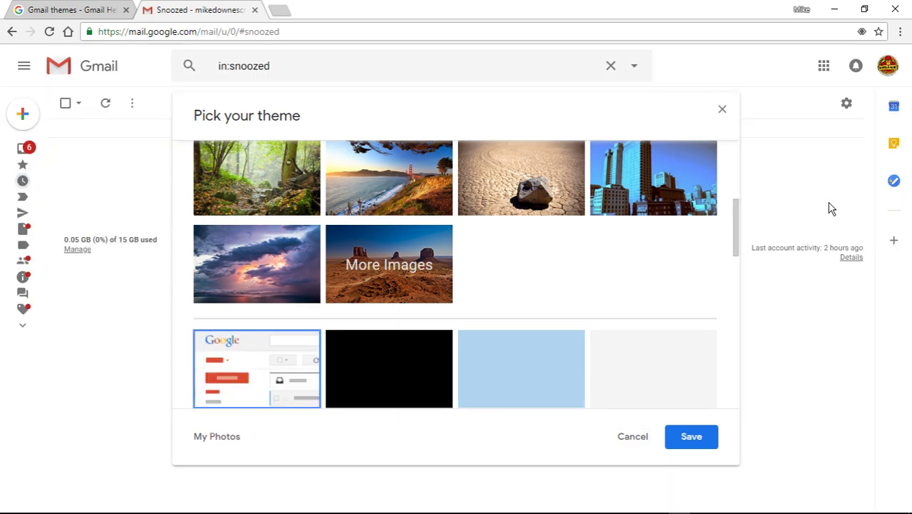
{"action": "left_click", "coordinate": [681, 438]}
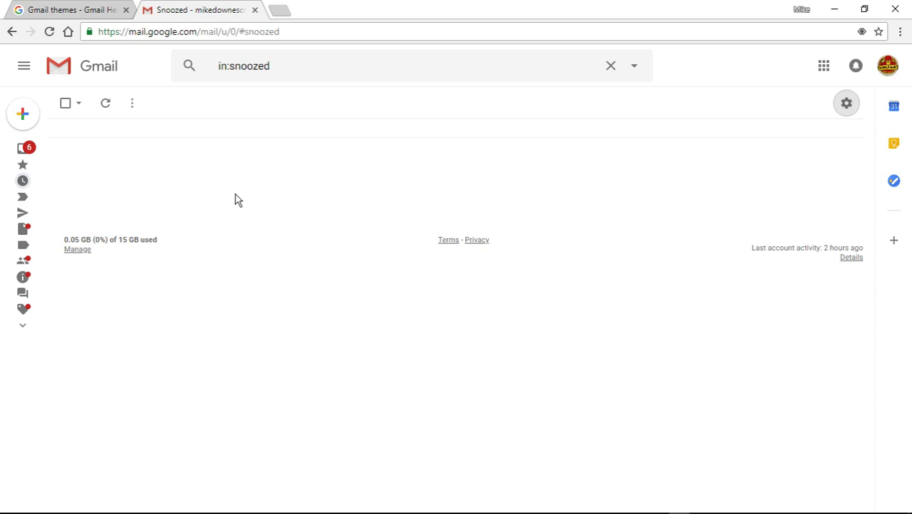
Go to the Inbox and select the Tree theme in the theme picker
{"action": "mouse_move", "coordinate": [28, 155]}
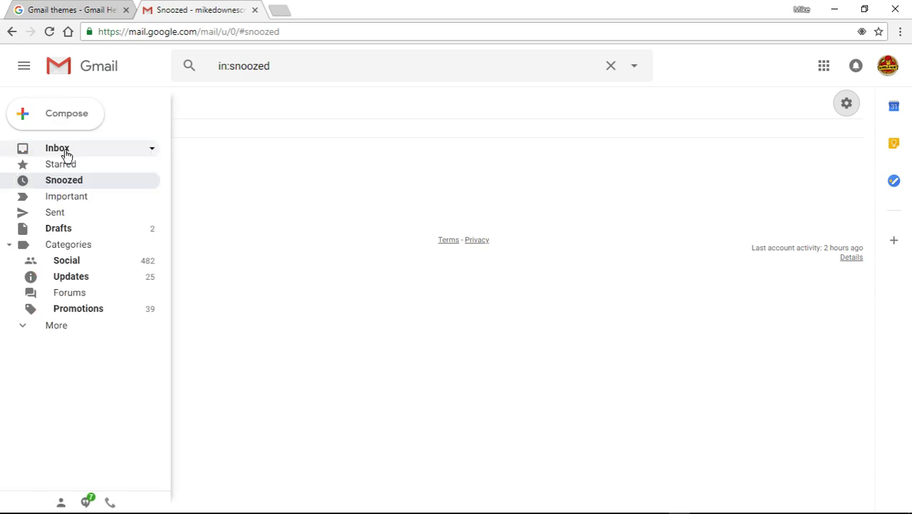
{"action": "left_click", "coordinate": [65, 151]}
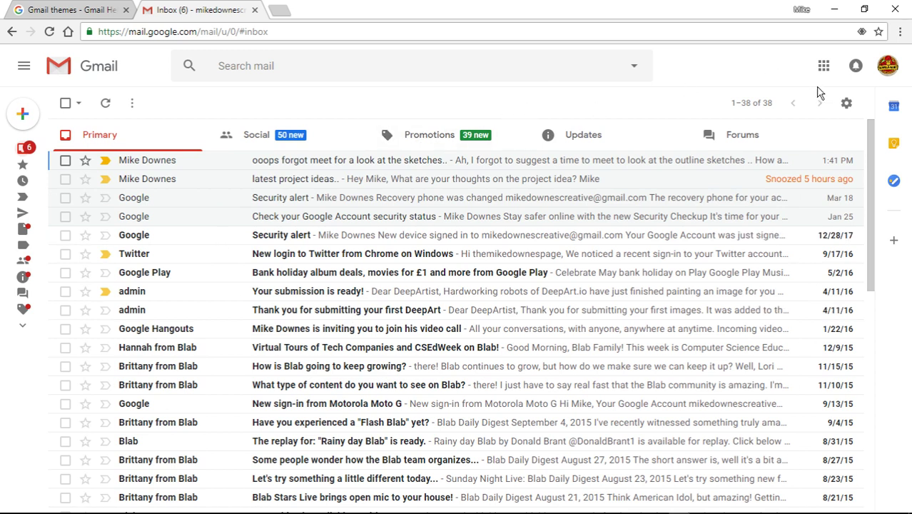
{"action": "left_click", "coordinate": [846, 103]}
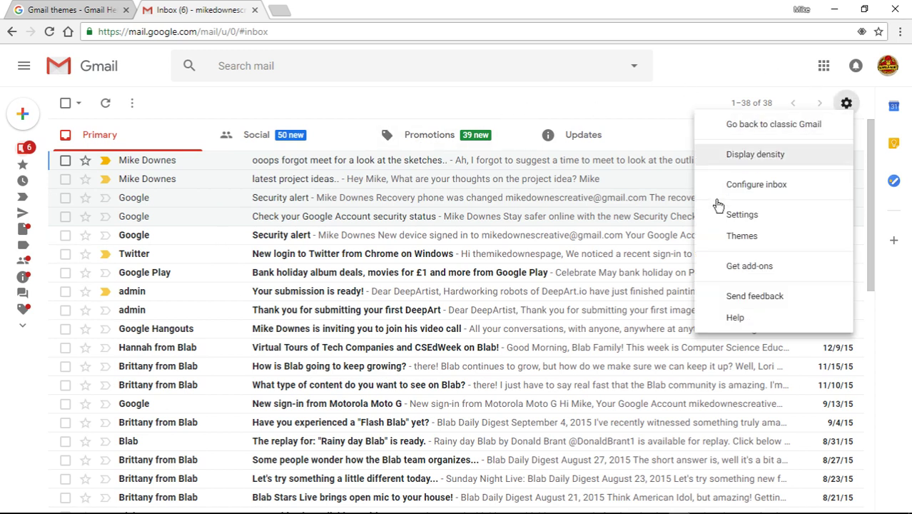
{"action": "left_click", "coordinate": [728, 236]}
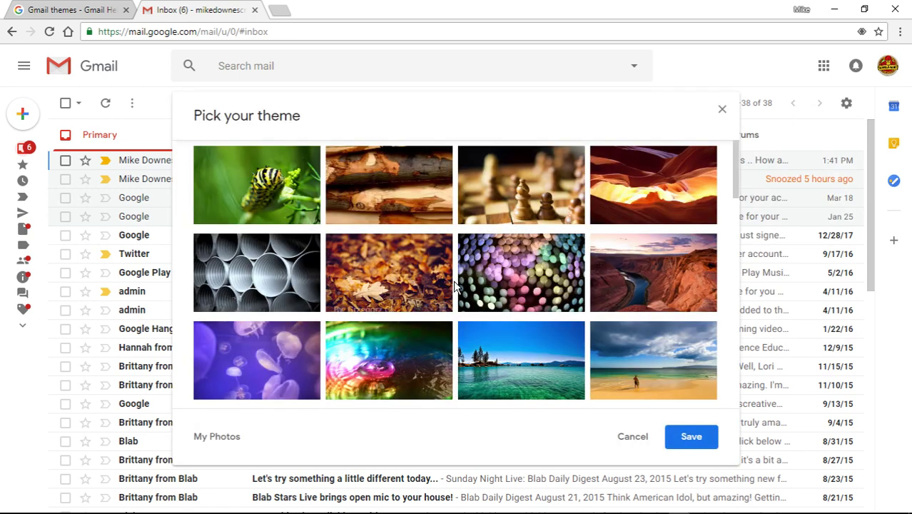
{"action": "scroll", "coordinate": [502, 278], "scroll_direction": "down", "scroll_amount": 6}
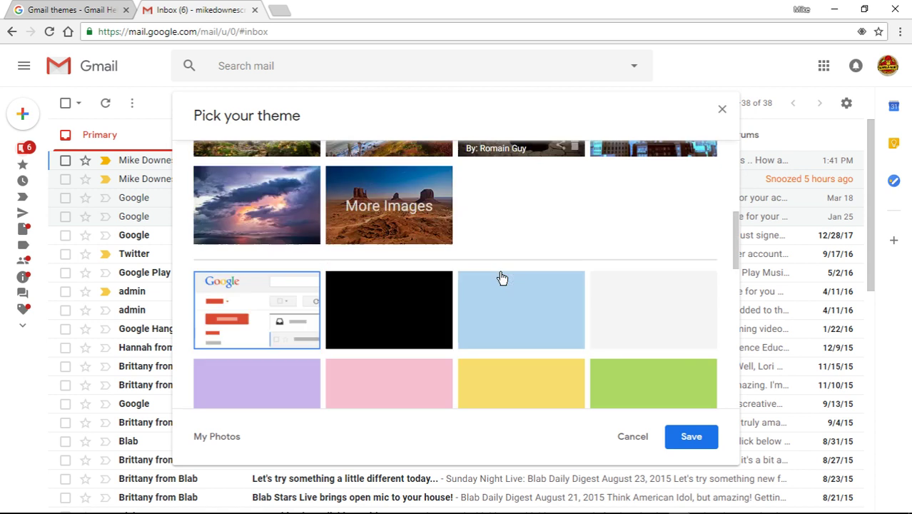
{"action": "scroll", "coordinate": [365, 207], "scroll_direction": "down", "scroll_amount": 1}
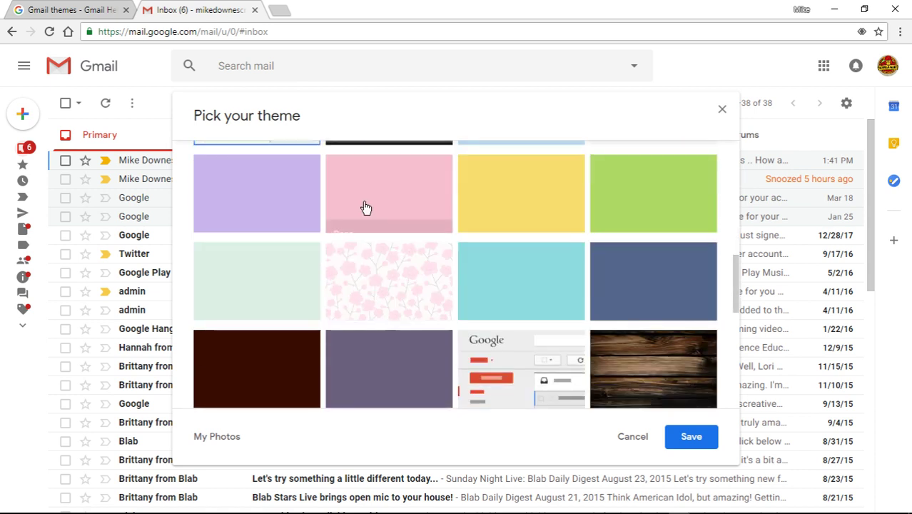
{"action": "scroll", "coordinate": [364, 212], "scroll_direction": "down", "scroll_amount": 5}
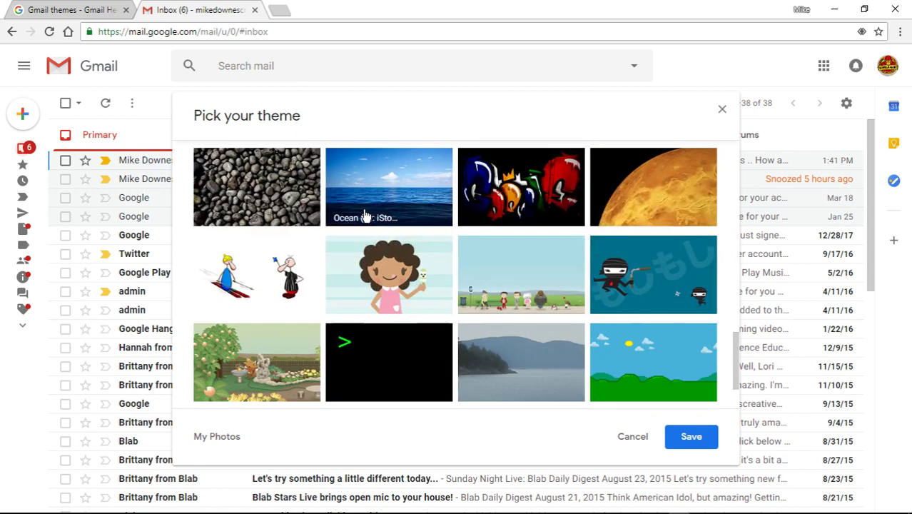
{"action": "scroll", "coordinate": [365, 216], "scroll_direction": "up", "scroll_amount": 1}
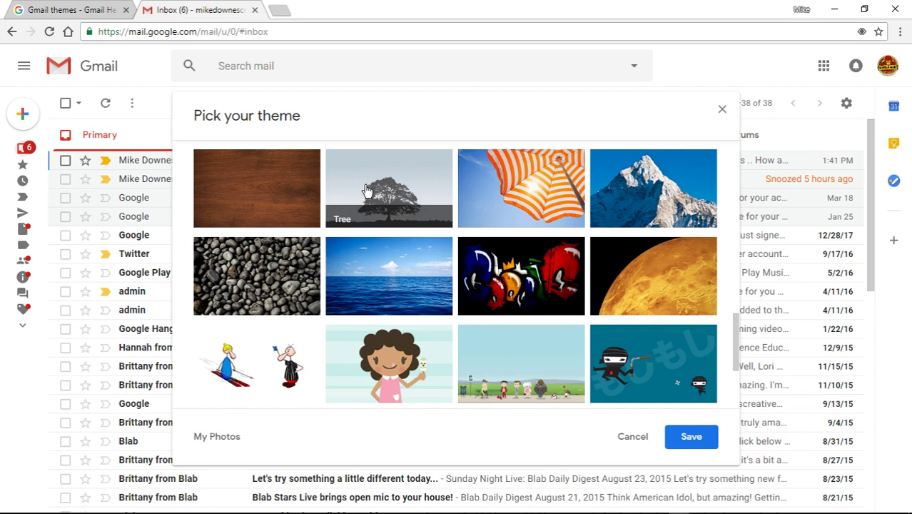
{"action": "left_click", "coordinate": [366, 190]}
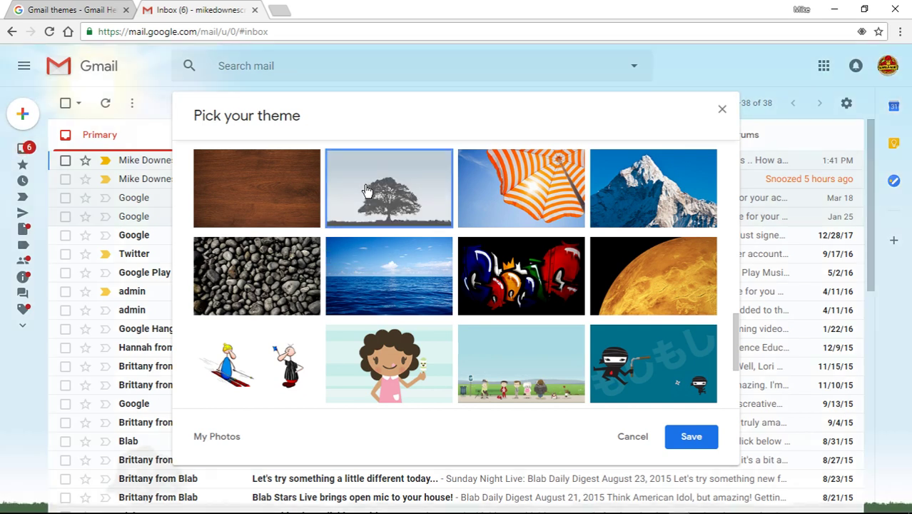
Save the Tree theme, switch to the Snoozed view, and reopen the theme picker
{"action": "left_click", "coordinate": [692, 435]}
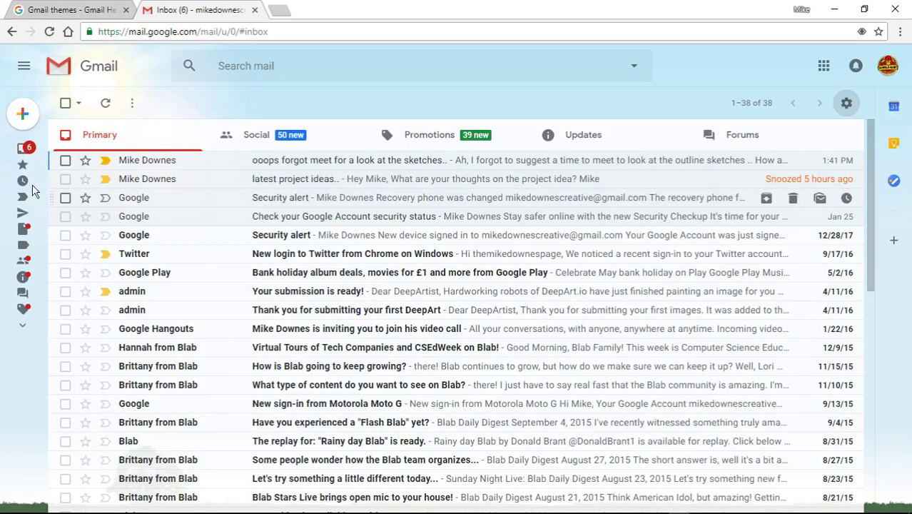
{"action": "mouse_move", "coordinate": [23, 184]}
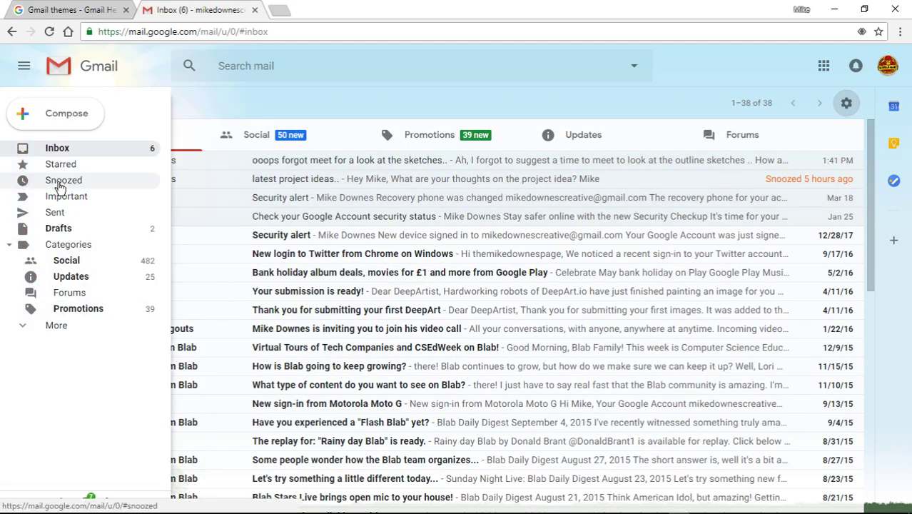
{"action": "left_click", "coordinate": [59, 182]}
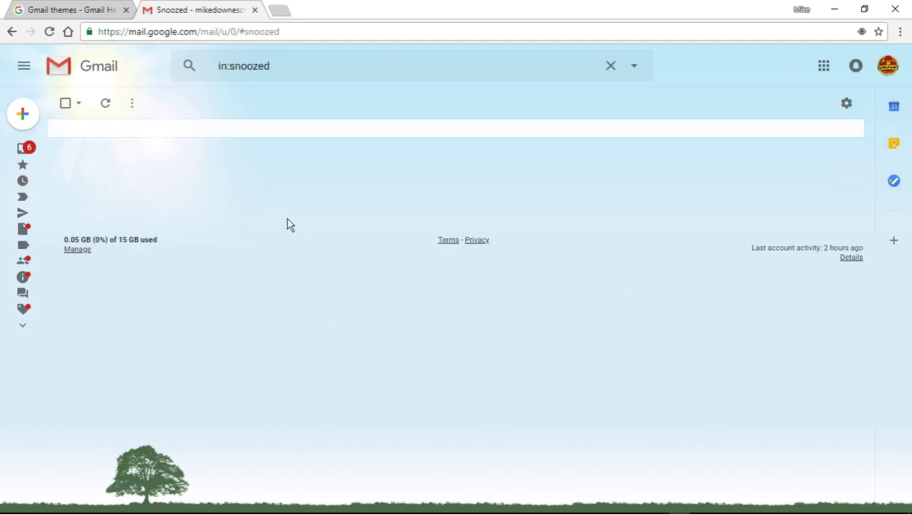
{"action": "left_click", "coordinate": [846, 103]}
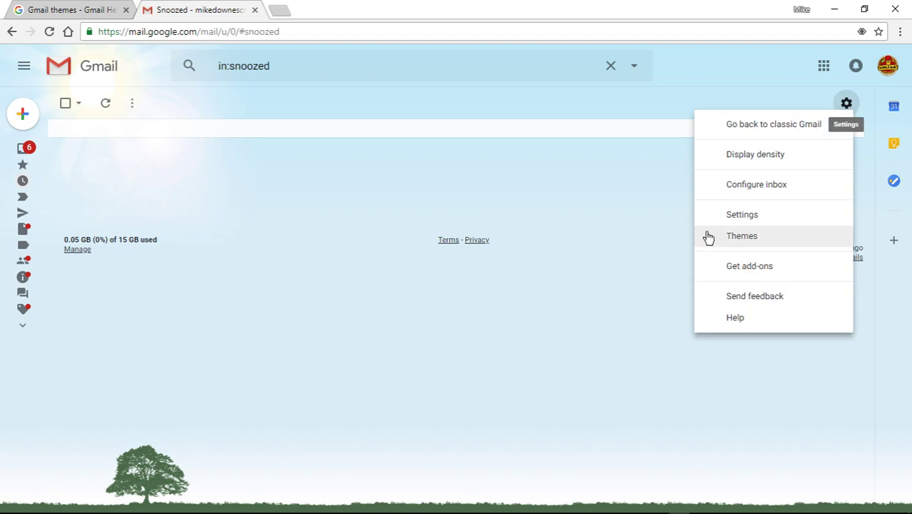
{"action": "left_click", "coordinate": [738, 241]}
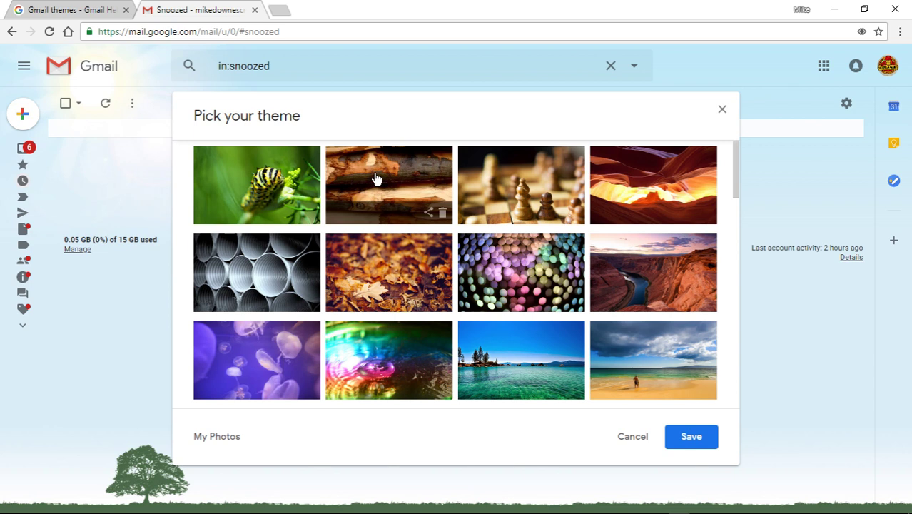
Browse My photos for a background and open the 2015-09-15 album
{"action": "left_click", "coordinate": [214, 438]}
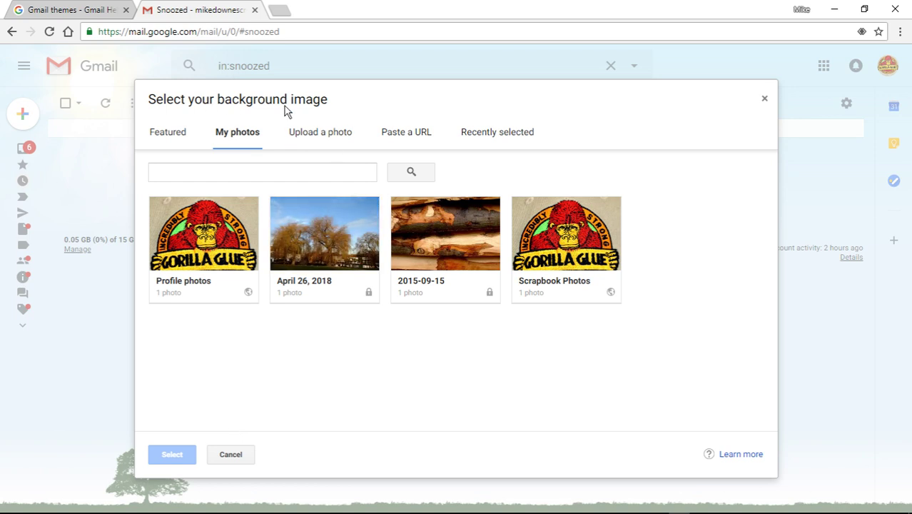
{"action": "left_click", "coordinate": [157, 134]}
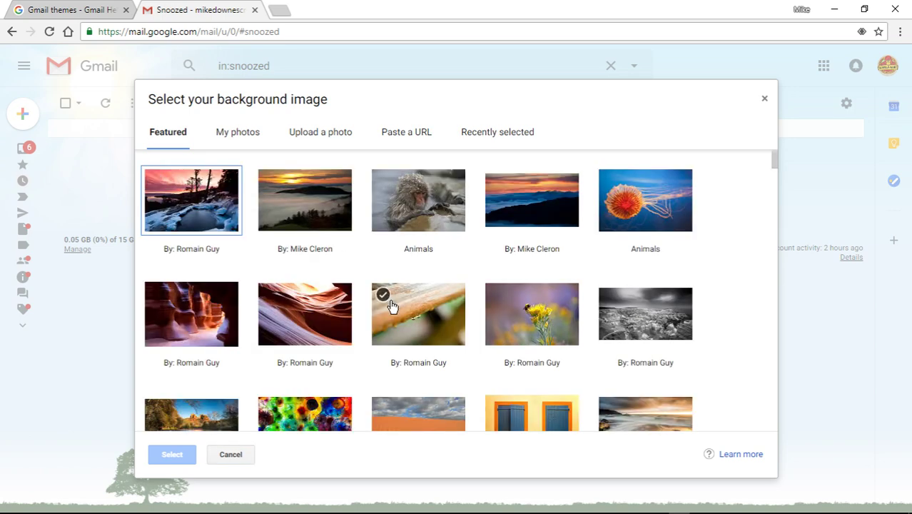
{"action": "scroll", "coordinate": [391, 306], "scroll_direction": "down", "scroll_amount": 7}
{"action": "scroll", "coordinate": [392, 307], "scroll_direction": "down", "scroll_amount": 1}
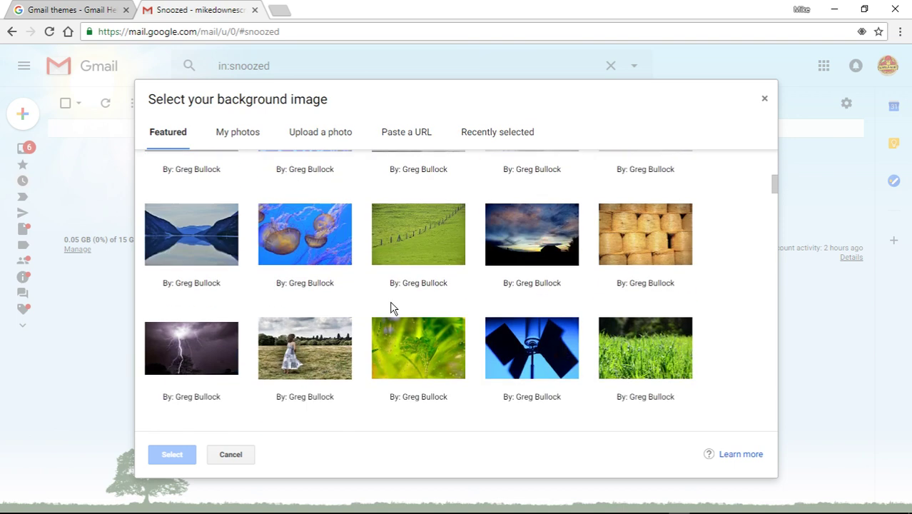
{"action": "scroll", "coordinate": [391, 309], "scroll_direction": "up", "scroll_amount": 8}
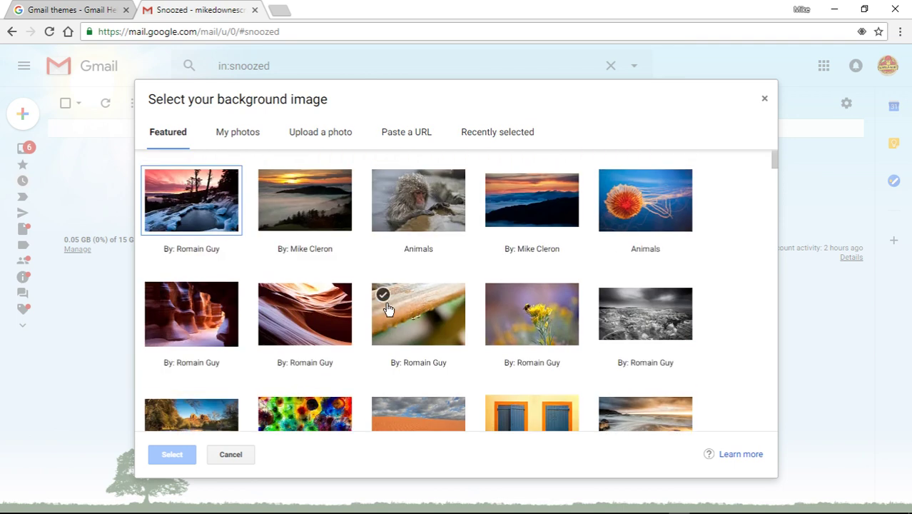
{"action": "left_click", "coordinate": [235, 135]}
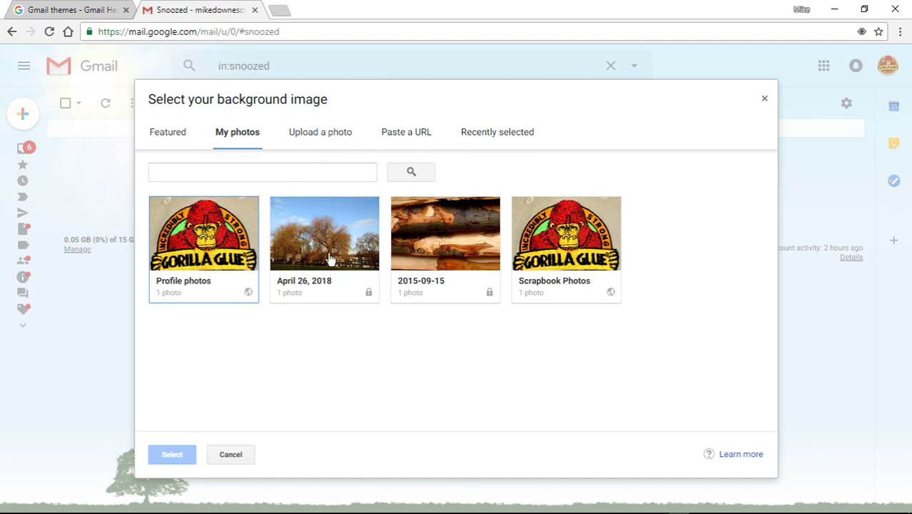
{"action": "left_click", "coordinate": [435, 240]}
Choose the stacked-log photo with a Dark text background and close the theme picker
{"action": "left_click", "coordinate": [181, 240]}
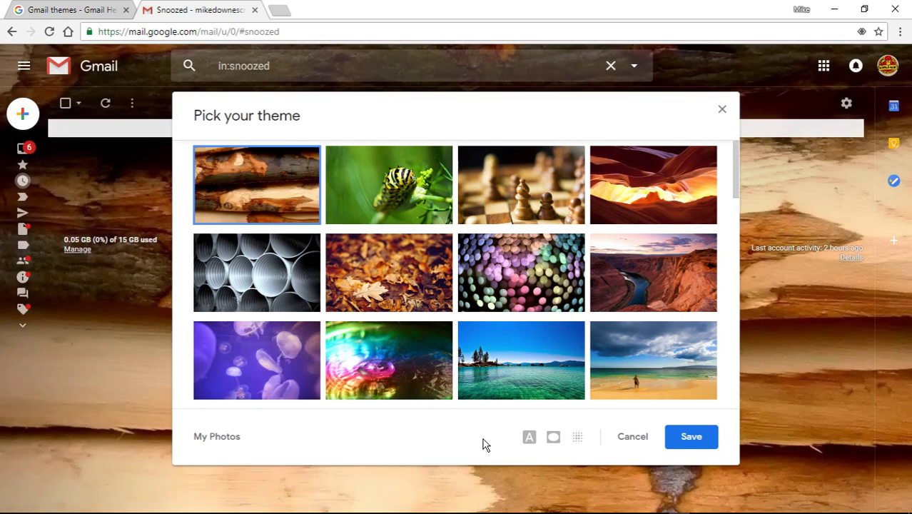
{"action": "mouse_move", "coordinate": [393, 110]}
{"action": "left_mouse_down"}
{"action": "mouse_move", "coordinate": [512, 157]}
{"action": "mouse_move", "coordinate": [601, 161]}
{"action": "mouse_move", "coordinate": [260, 161]}
{"action": "mouse_move", "coordinate": [378, 138]}
{"action": "mouse_move", "coordinate": [397, 122]}
{"action": "left_mouse_up"}
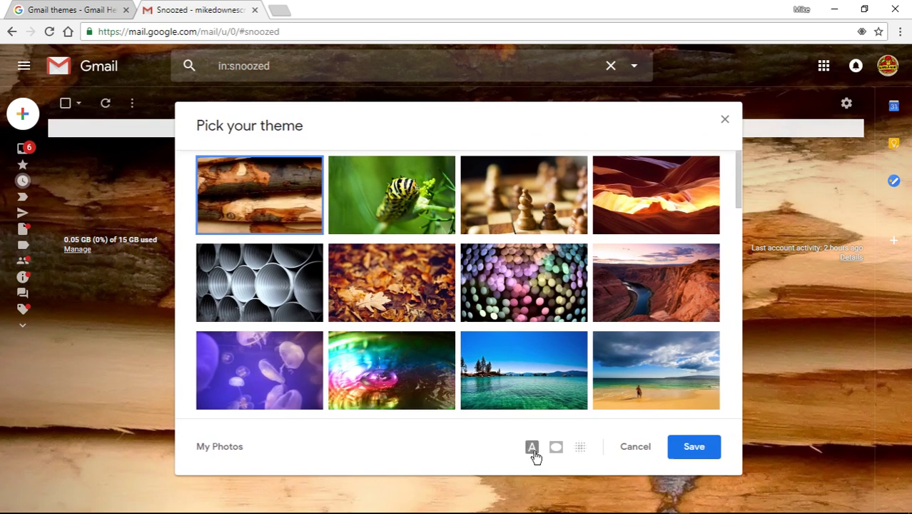
{"action": "left_click", "coordinate": [533, 449]}
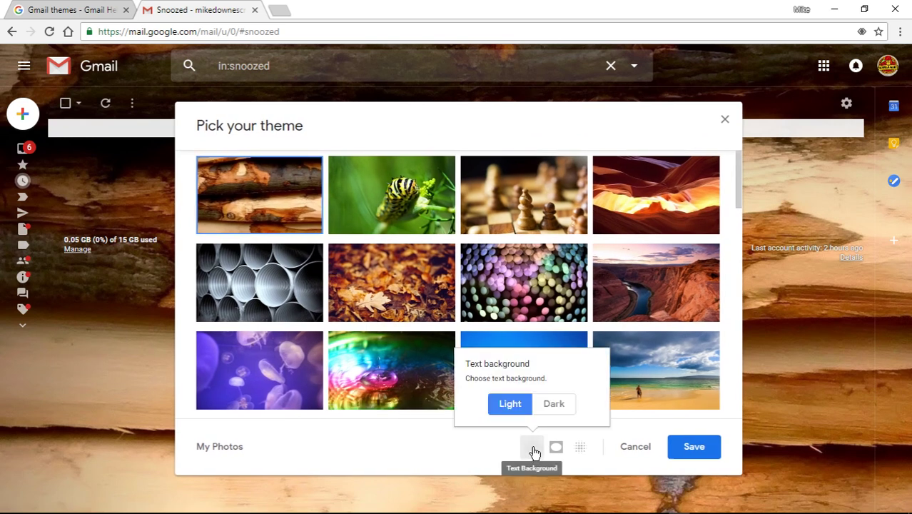
{"action": "left_click", "coordinate": [554, 404]}
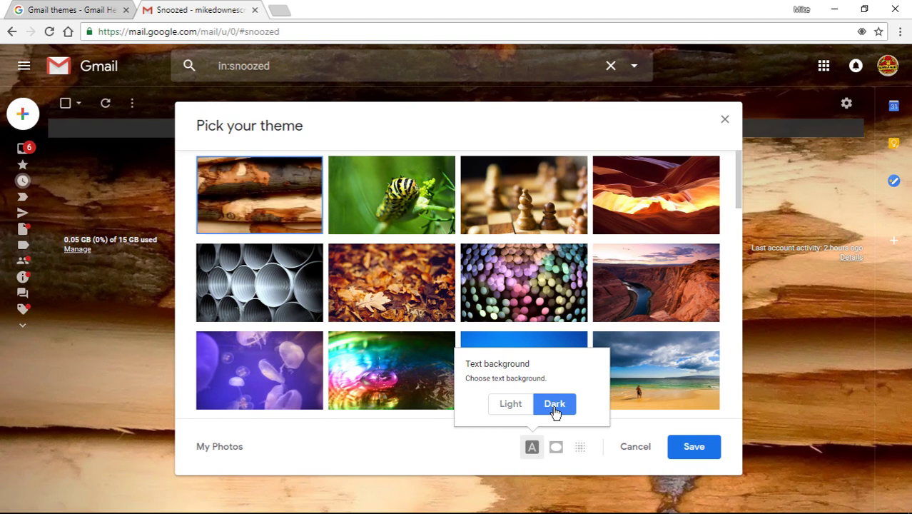
{"action": "left_click", "coordinate": [675, 450]}
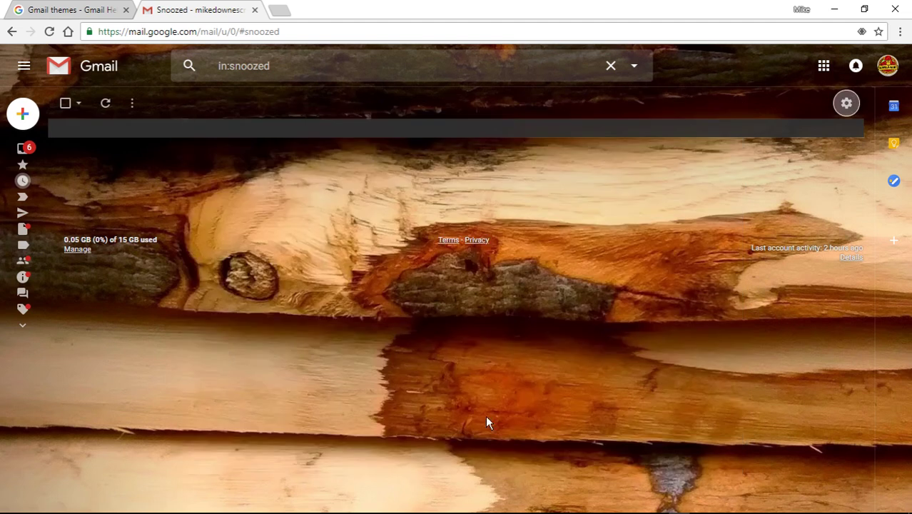
Switch to the Inbox and open the Settings gear menu
{"action": "mouse_move", "coordinate": [20, 173]}
{"action": "left_click", "coordinate": [51, 150]}
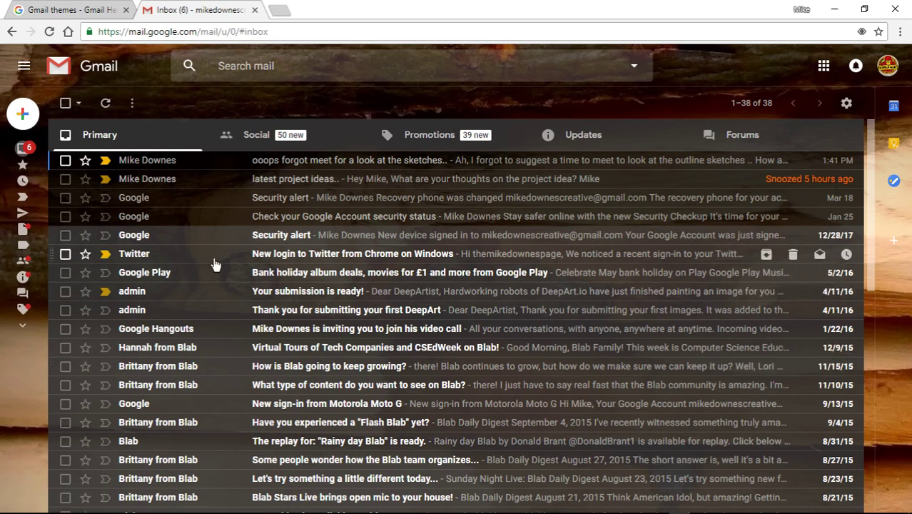
{"action": "left_click", "coordinate": [846, 103]}
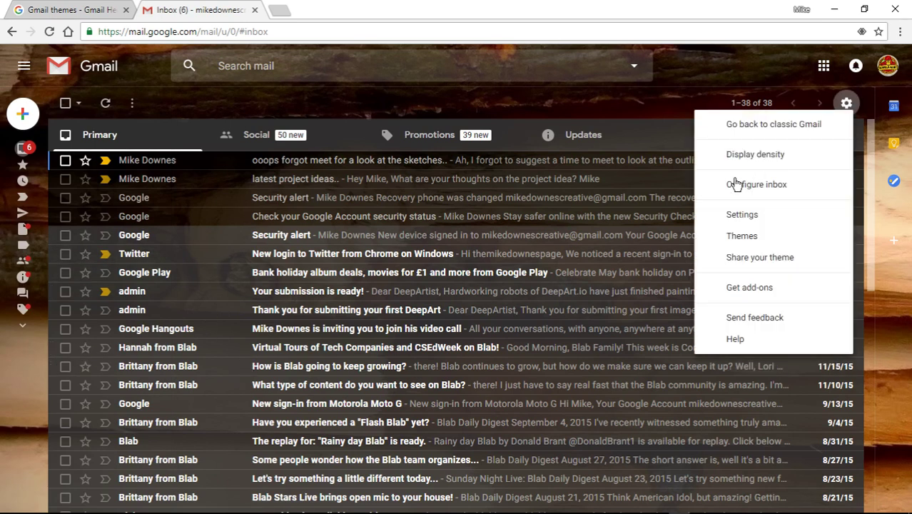
{"action": "left_click", "coordinate": [741, 236]}
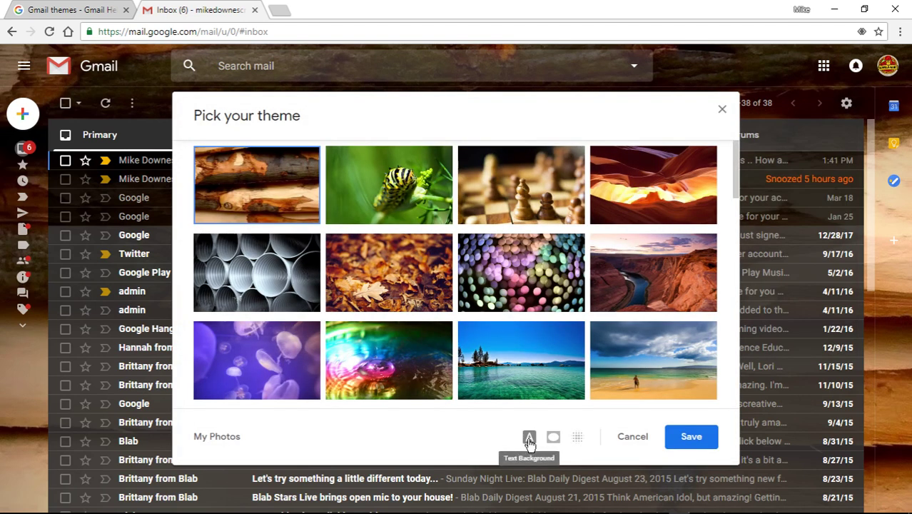
{"action": "left_click", "coordinate": [529, 437]}
{"action": "left_click", "coordinate": [512, 398]}
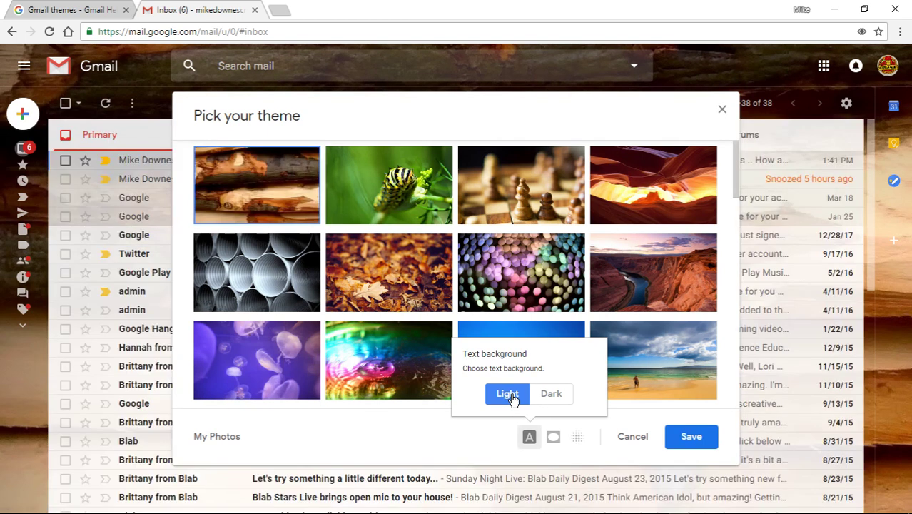
{"action": "left_click", "coordinate": [551, 396]}
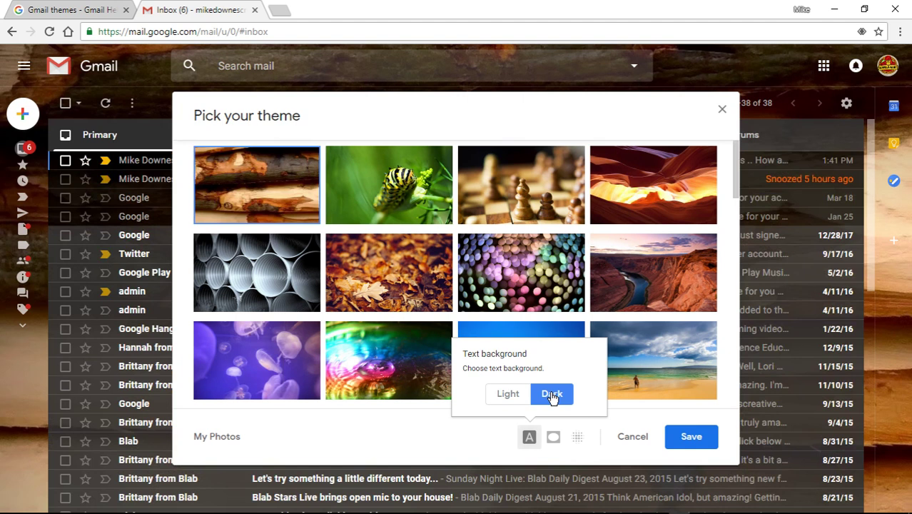
Set the log theme's vignette to about half strength
{"action": "left_click", "coordinate": [553, 438]}
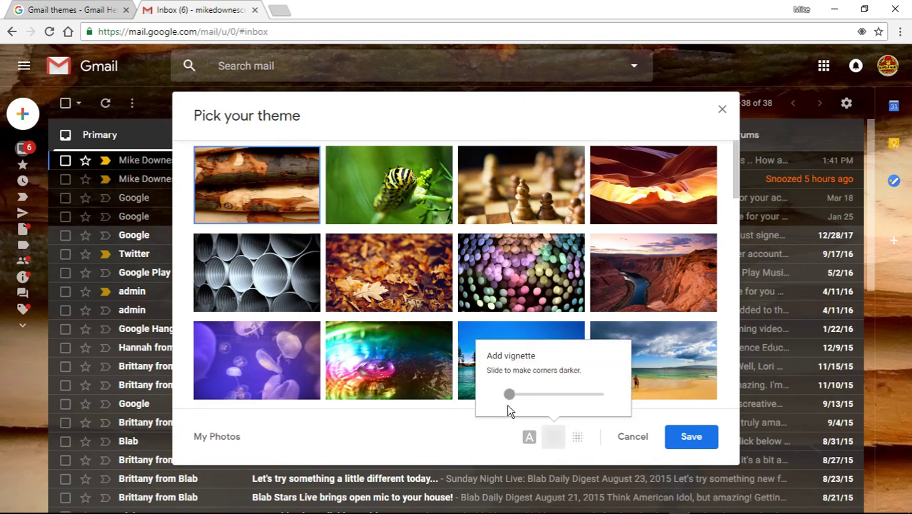
{"action": "left_click_drag", "start_coordinate": [509, 395], "coordinate": [598, 395]}
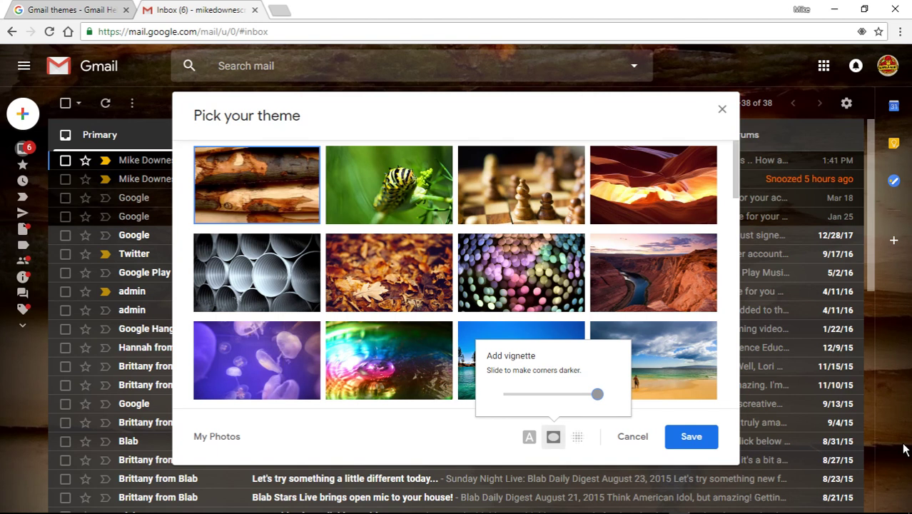
{"action": "left_click_drag", "start_coordinate": [563, 397], "coordinate": [548, 396]}
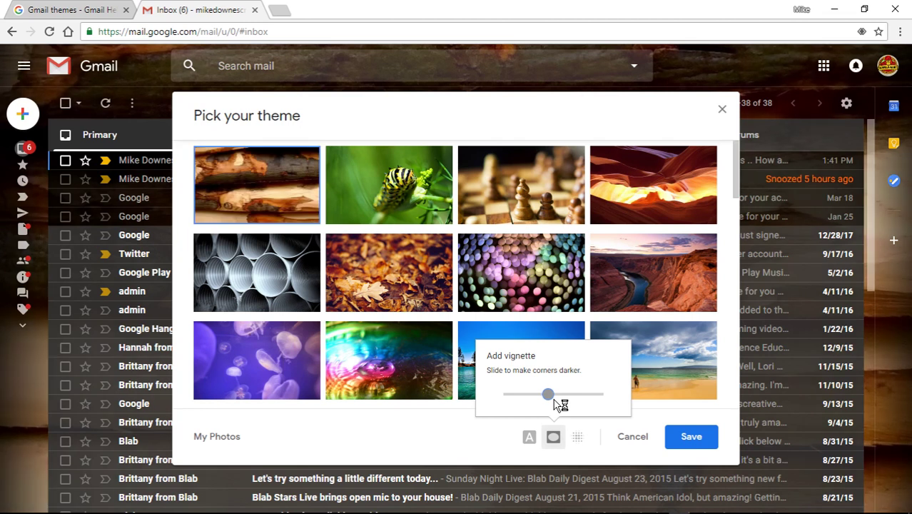
Blur the log background image to maximum, confirming the text background stays dark
{"action": "left_click", "coordinate": [578, 438]}
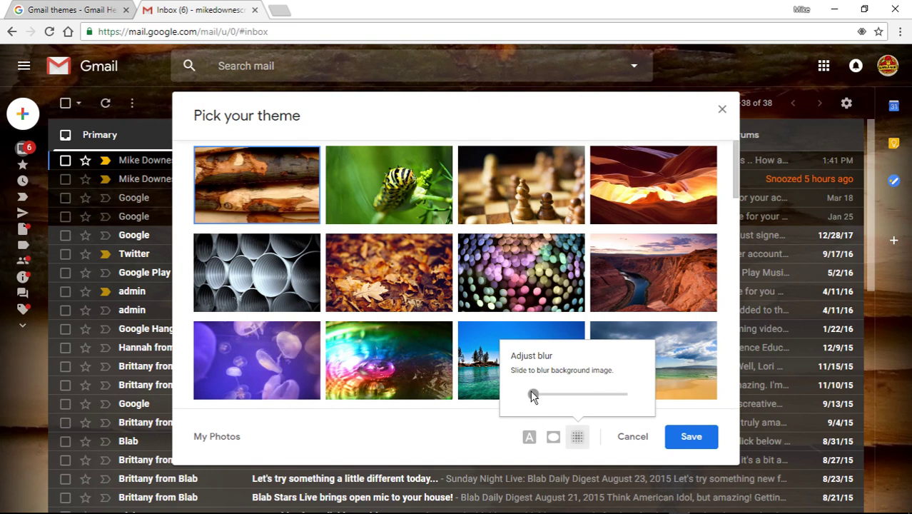
{"action": "left_click_drag", "start_coordinate": [535, 402], "coordinate": [640, 409]}
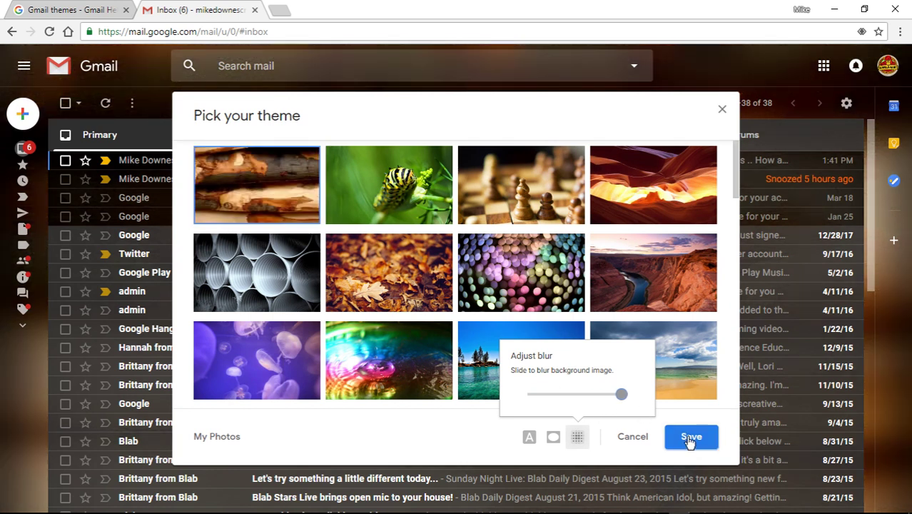
{"action": "left_click", "coordinate": [529, 438]}
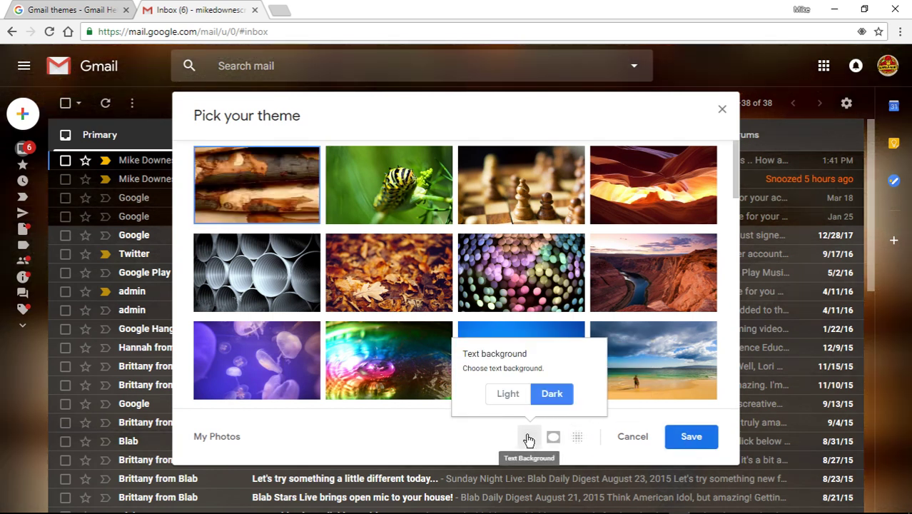
Save the blurred, vignetted log theme and switch to the Snoozed folder
{"action": "left_click", "coordinate": [691, 437]}
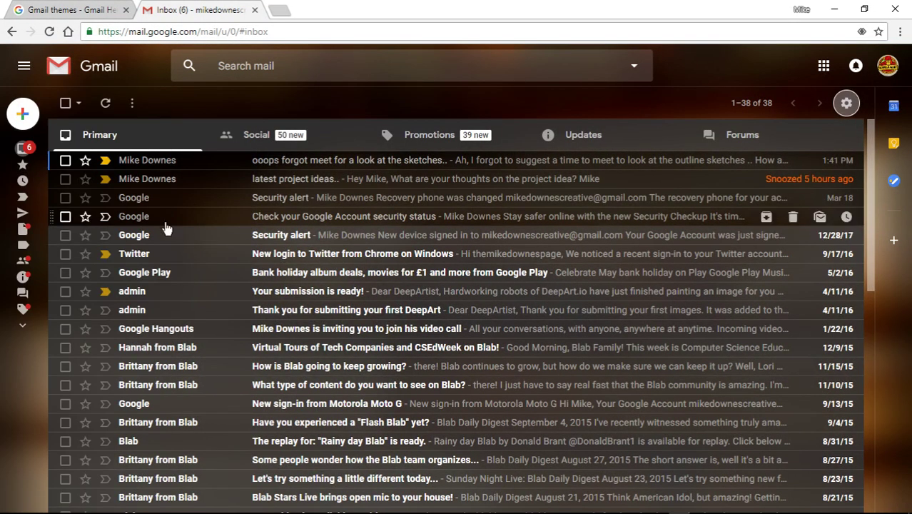
{"action": "left_click", "coordinate": [49, 179]}
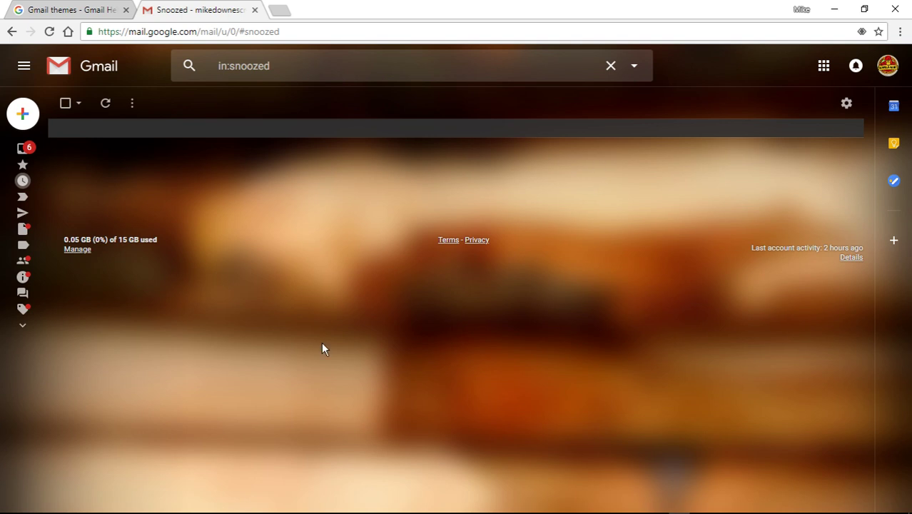
Copy the share link for the custom log photo theme and view it pasted in Notepad
{"action": "left_click", "coordinate": [846, 104]}
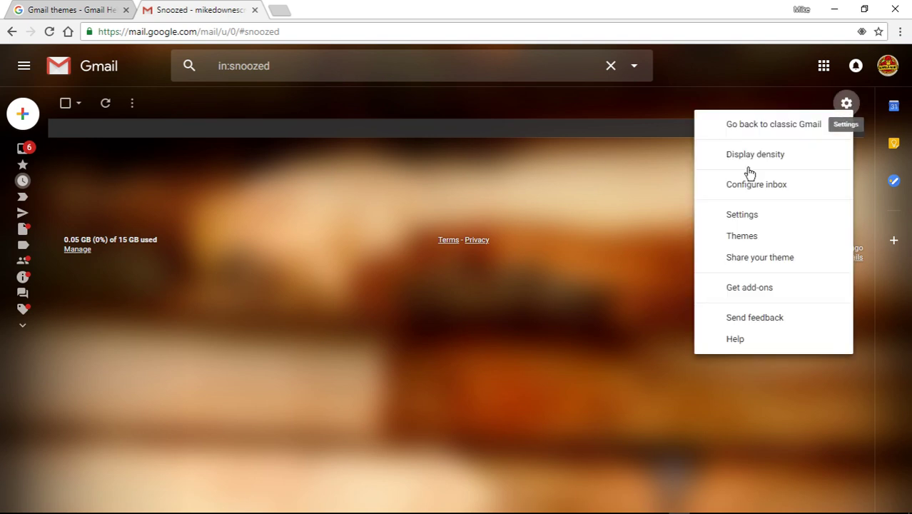
{"action": "left_click", "coordinate": [741, 236]}
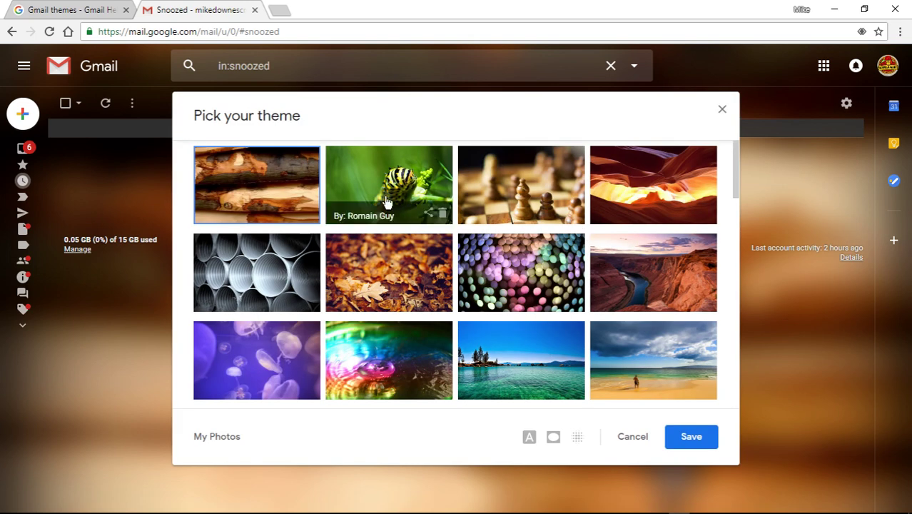
{"action": "scroll", "coordinate": [385, 204], "scroll_direction": "down", "scroll_amount": 3}
{"action": "scroll", "coordinate": [386, 203], "scroll_direction": "up", "scroll_amount": 3}
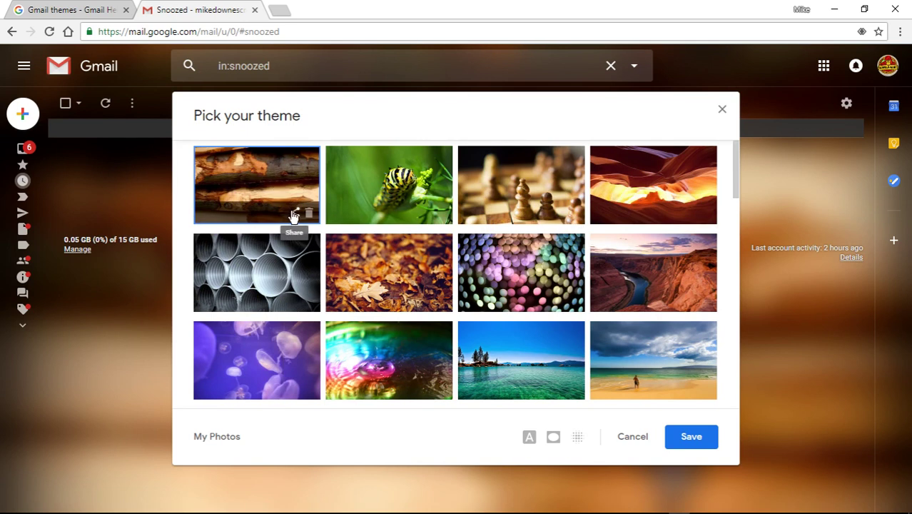
{"action": "left_click", "coordinate": [294, 214]}
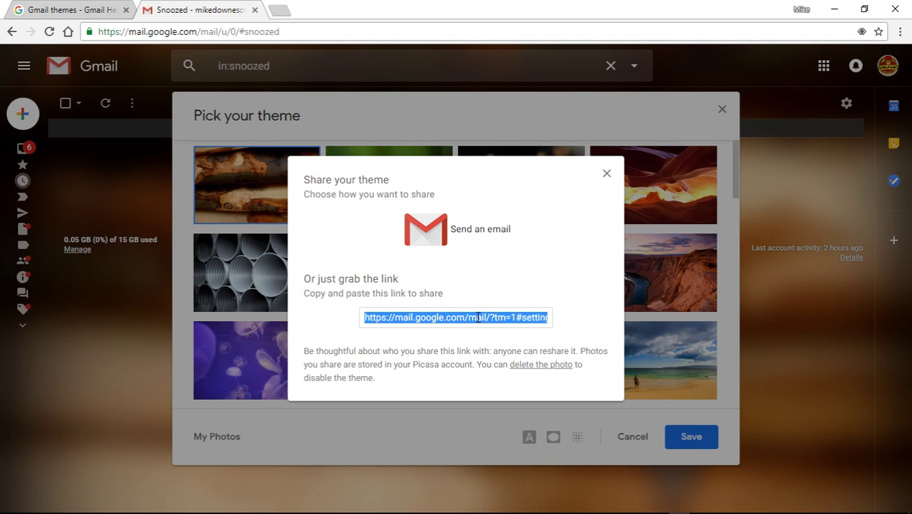
{"action": "left_click", "coordinate": [582, 500]}
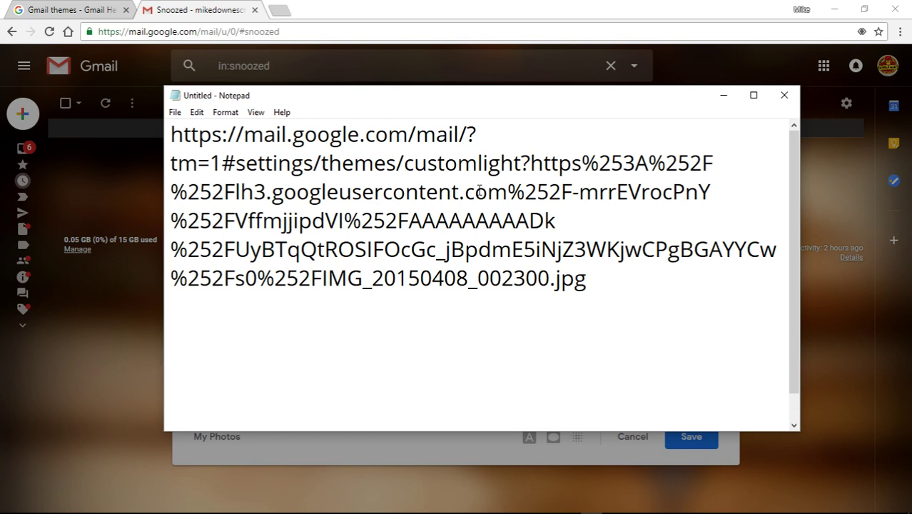
Highlight the customlight, image-URL and .jpg parts of the link, then cancel Notepad's close prompt
{"action": "left_click_drag", "start_coordinate": [521, 163], "coordinate": [173, 121]}
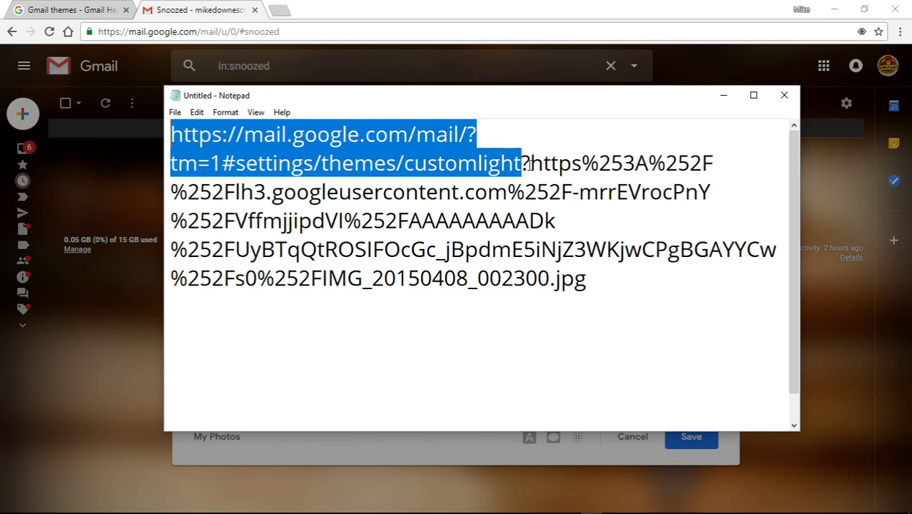
{"action": "left_click", "coordinate": [529, 162]}
{"action": "left_click_drag", "start_coordinate": [529, 163], "coordinate": [600, 273]}
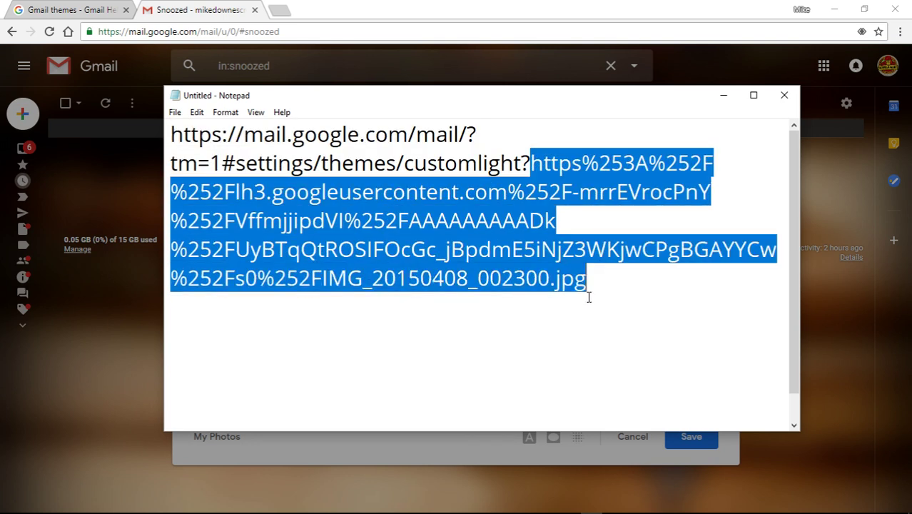
{"action": "left_click", "coordinate": [587, 298]}
{"action": "left_click_drag", "start_coordinate": [555, 279], "coordinate": [171, 132]}
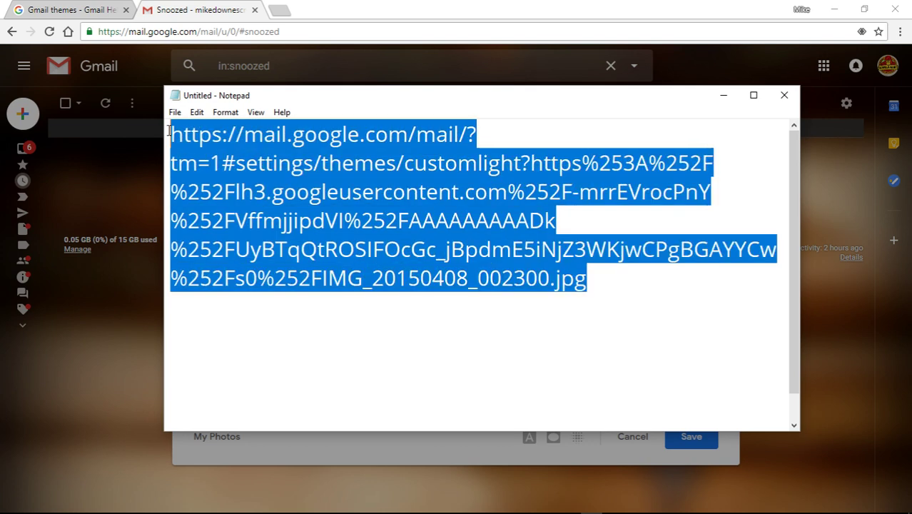
{"action": "left_click", "coordinate": [784, 95]}
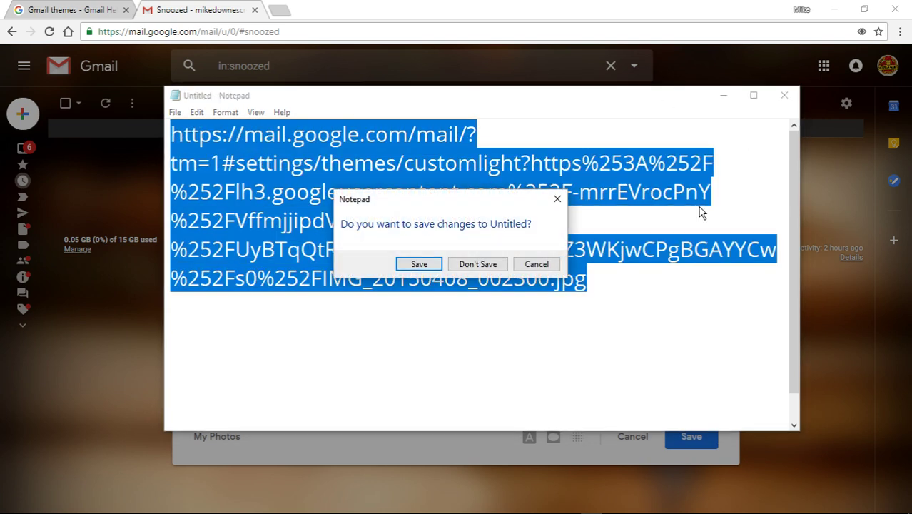
{"action": "left_click", "coordinate": [537, 264]}
Minimize Notepad, close the Share your theme dialog, and browse More Images before cancelling
{"action": "left_click", "coordinate": [721, 95]}
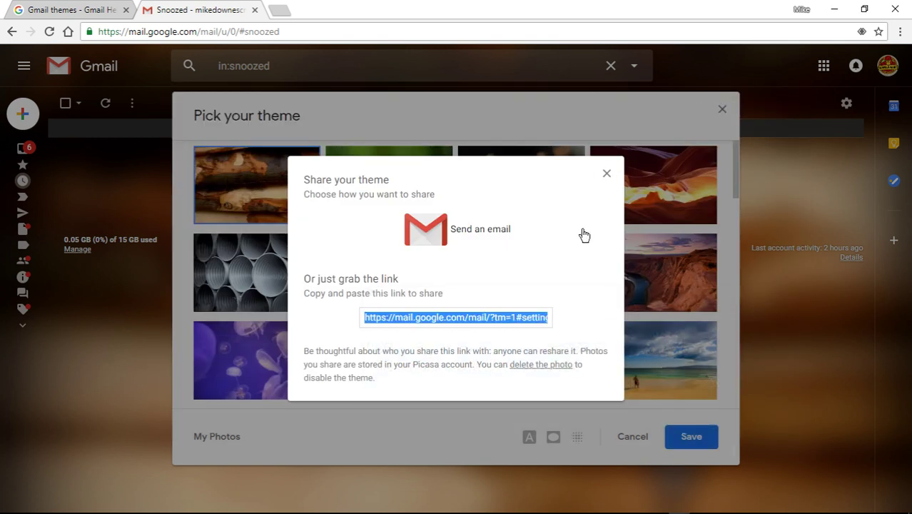
{"action": "left_click", "coordinate": [604, 173]}
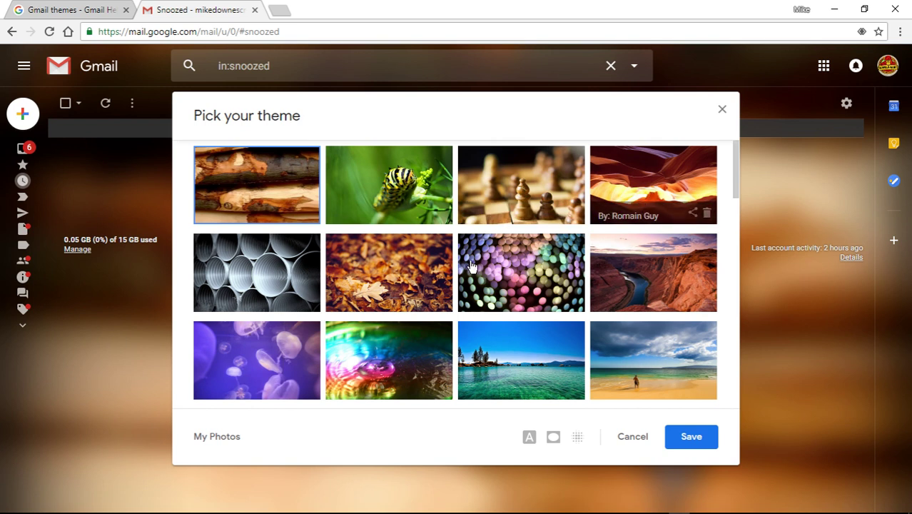
{"action": "scroll", "coordinate": [485, 279], "scroll_direction": "down", "scroll_amount": 3}
{"action": "scroll", "coordinate": [468, 284], "scroll_direction": "down", "scroll_amount": 2}
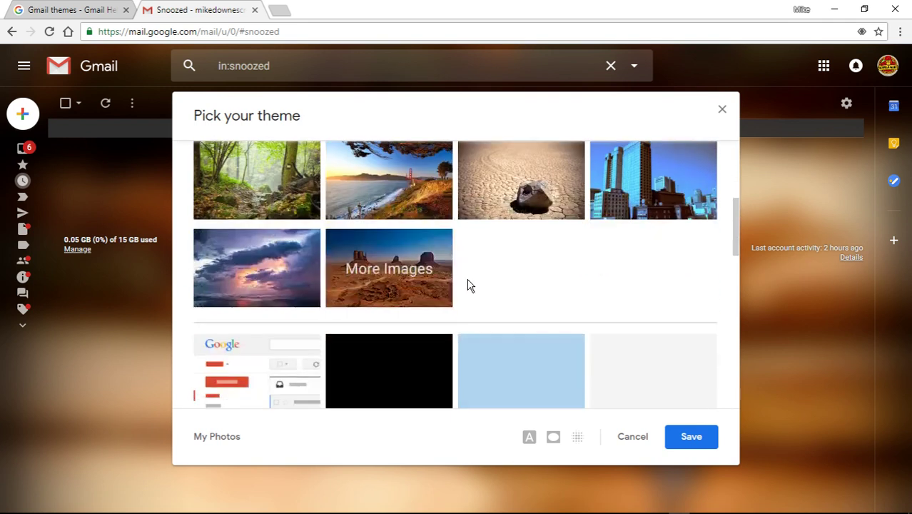
{"action": "left_click", "coordinate": [368, 268]}
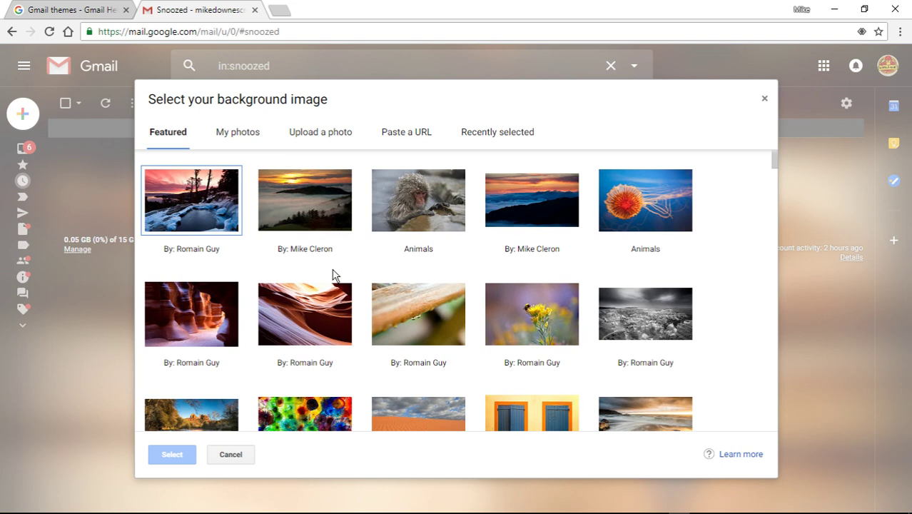
{"action": "scroll", "coordinate": [333, 275], "scroll_direction": "down", "scroll_amount": 5}
{"action": "scroll", "coordinate": [489, 351], "scroll_direction": "up", "scroll_amount": 5}
{"action": "left_click", "coordinate": [240, 457]}
Preview the Random theme's ocean seascape, then select the white Android circuit theme
{"action": "scroll", "coordinate": [480, 373], "scroll_direction": "down", "scroll_amount": 3}
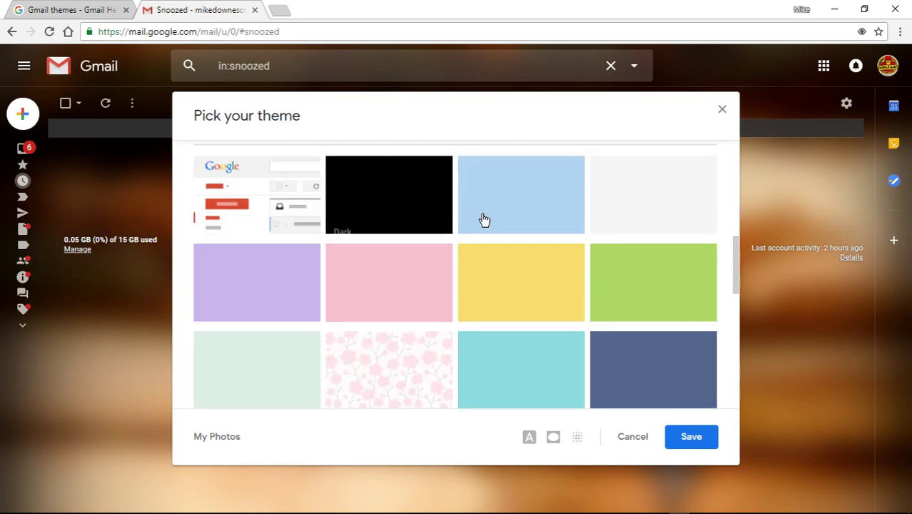
{"action": "scroll", "coordinate": [521, 298], "scroll_direction": "down", "scroll_amount": 1}
{"action": "scroll", "coordinate": [521, 298], "scroll_direction": "down", "scroll_amount": 8}
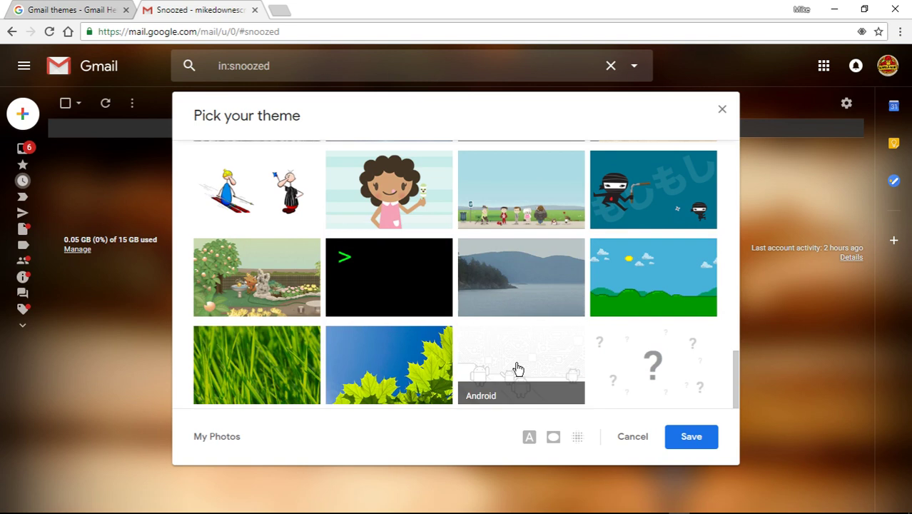
{"action": "left_click", "coordinate": [653, 377]}
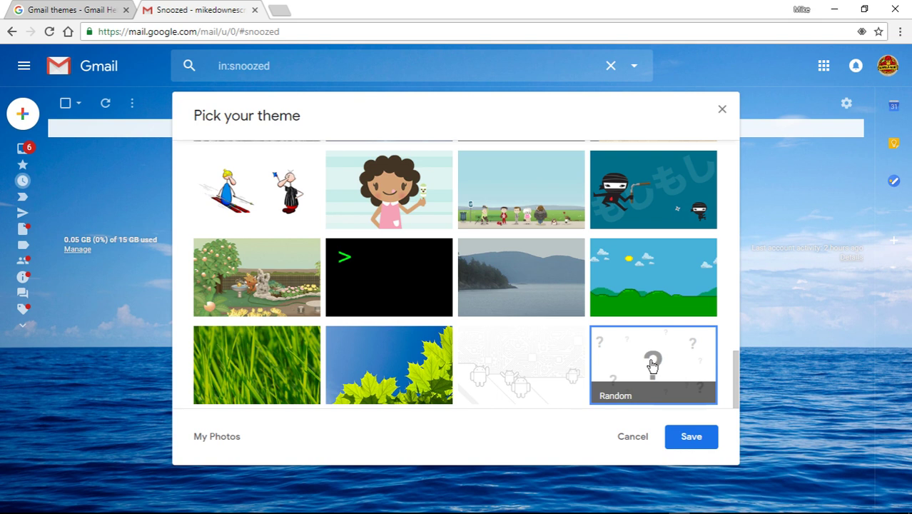
{"action": "left_click", "coordinate": [488, 365]}
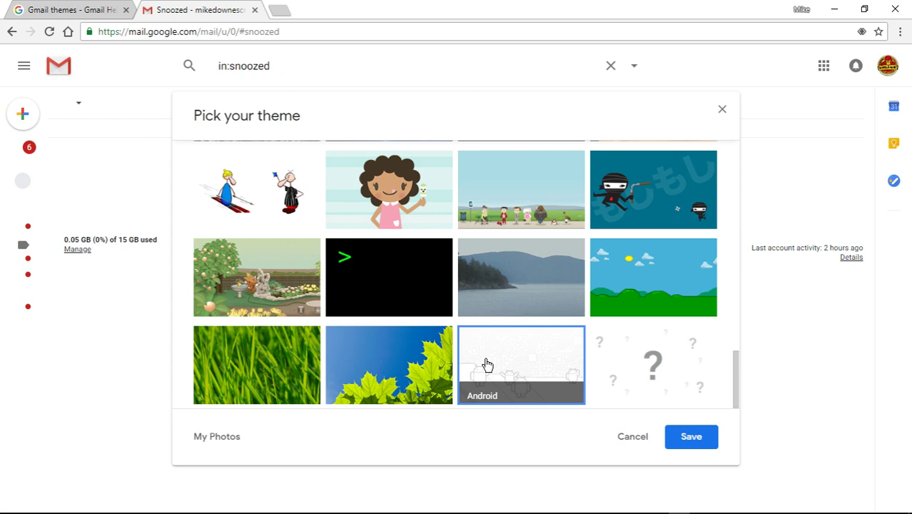
{"action": "left_click", "coordinate": [693, 438]}
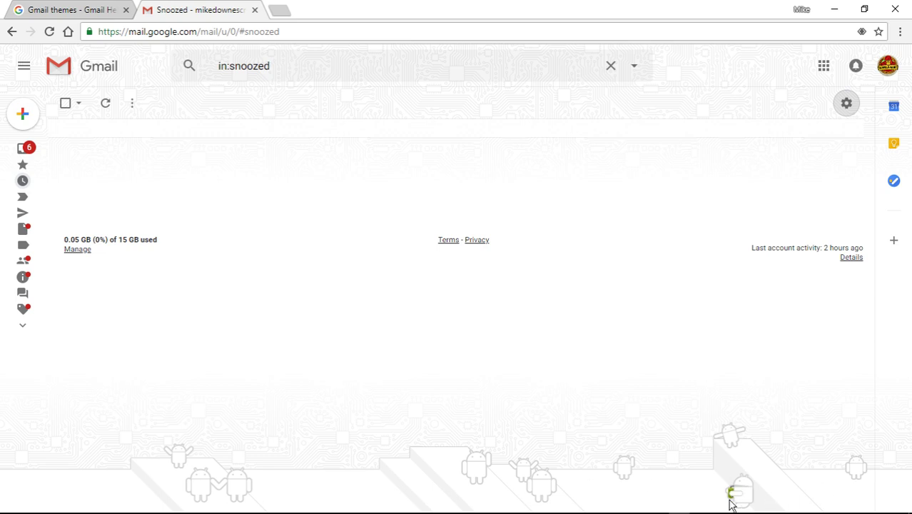
Zoom the Gmail page to 400% from Chrome's menu and confirm the zoom level
{"action": "left_click", "coordinate": [900, 32]}
{"action": "left_click", "coordinate": [861, 158]}
{"action": "left_click", "coordinate": [861, 158]}
{"action": "left_click", "coordinate": [861, 158]}
{"action": "left_click", "coordinate": [860, 158]}
{"action": "left_click", "coordinate": [860, 157]}
{"action": "left_click", "coordinate": [859, 159]}
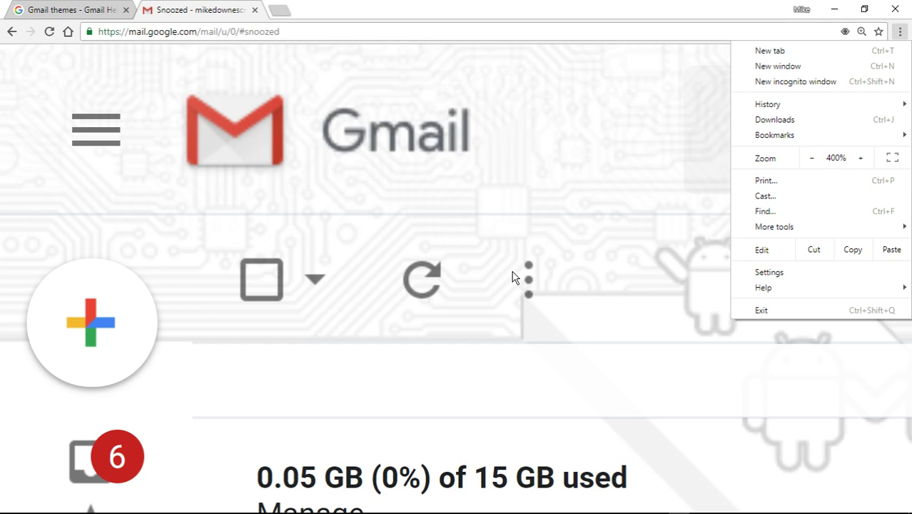
{"action": "left_click", "coordinate": [525, 288]}
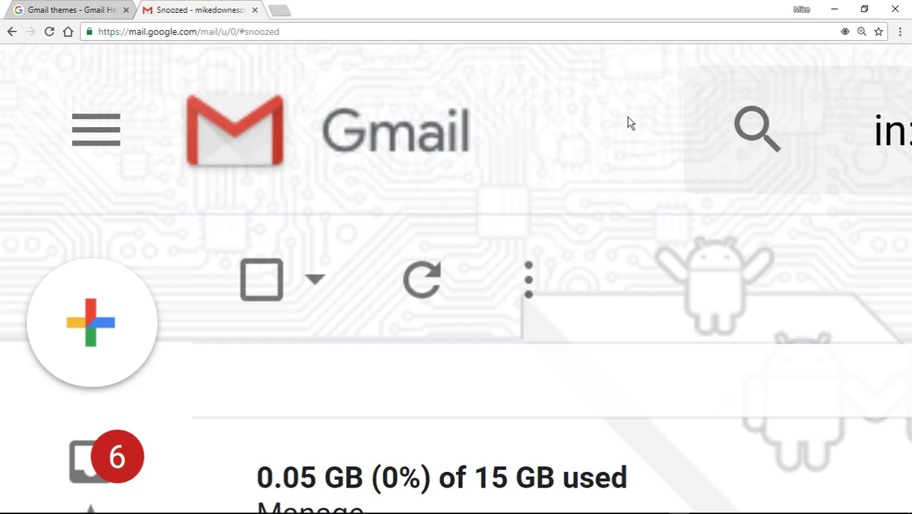
{"action": "left_click", "coordinate": [862, 31]}
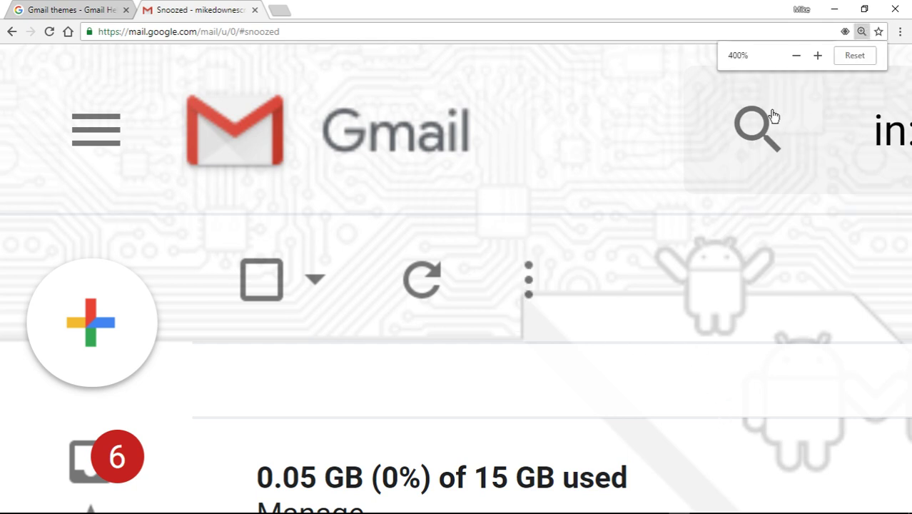